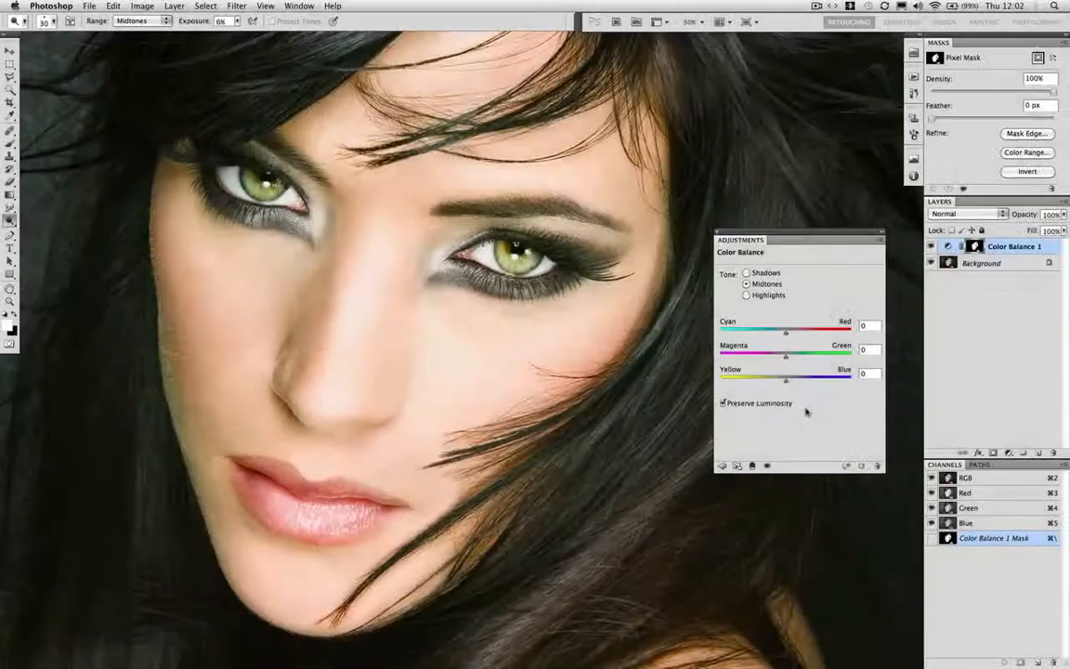
Shift the Color Balance 1 midtones slightly toward cyan, then hide and reshow the layer to compare the skin tone.
drag(785, 337, 774, 335)
click(930, 246)
click(930, 246)
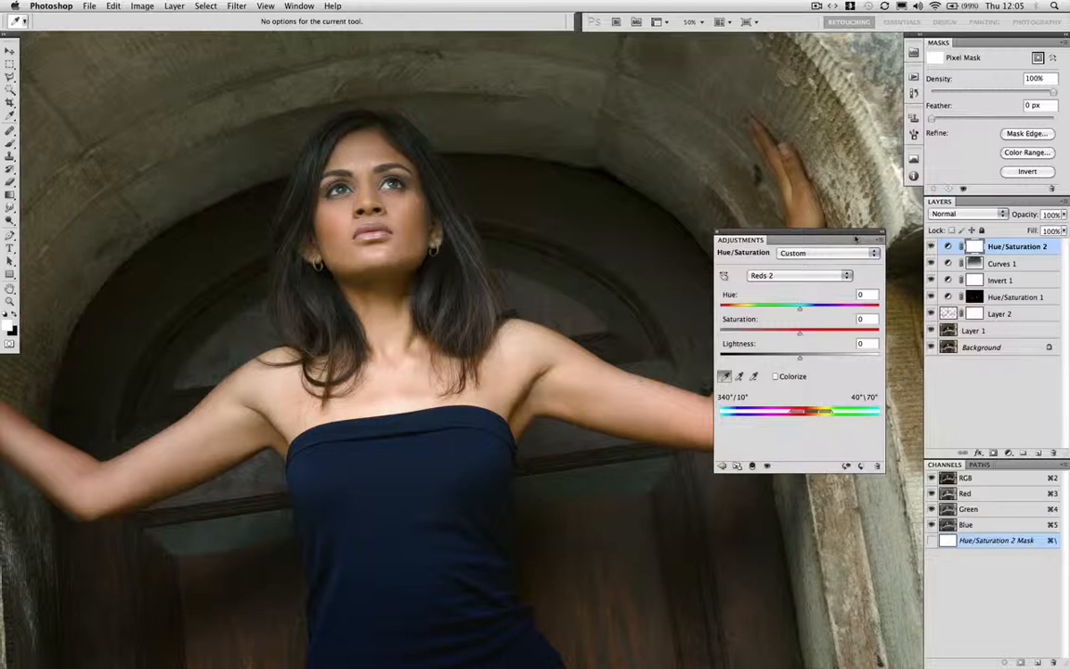
key(super+z)
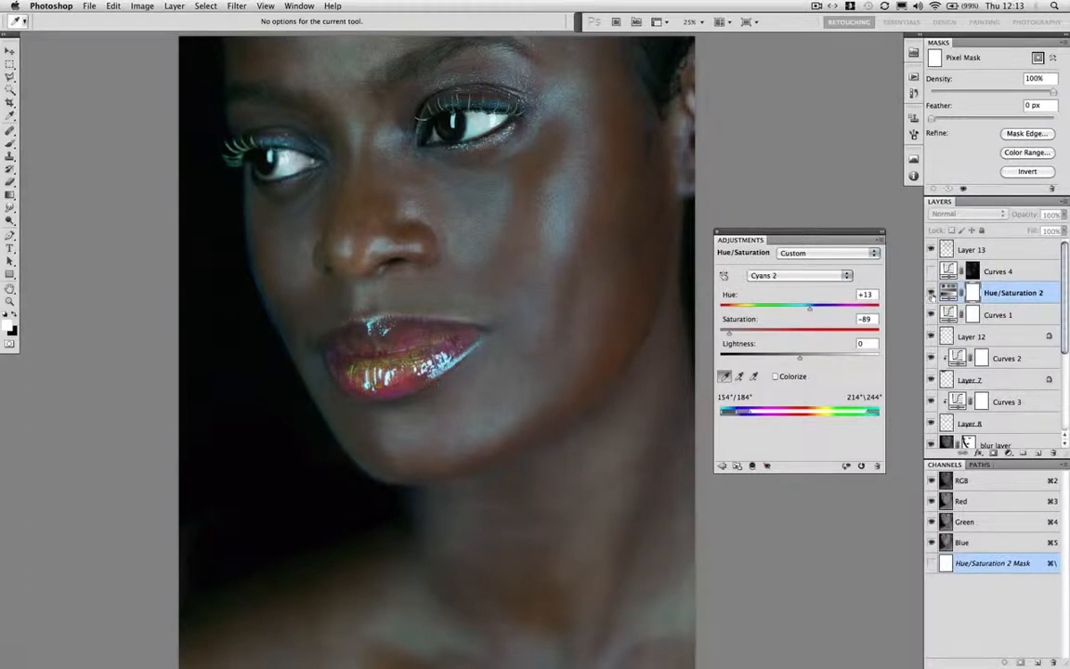
Toggle the visibility of the Hue/Saturation 2 and Curves 4 layers to compare their effect on the portrait.
click(931, 293)
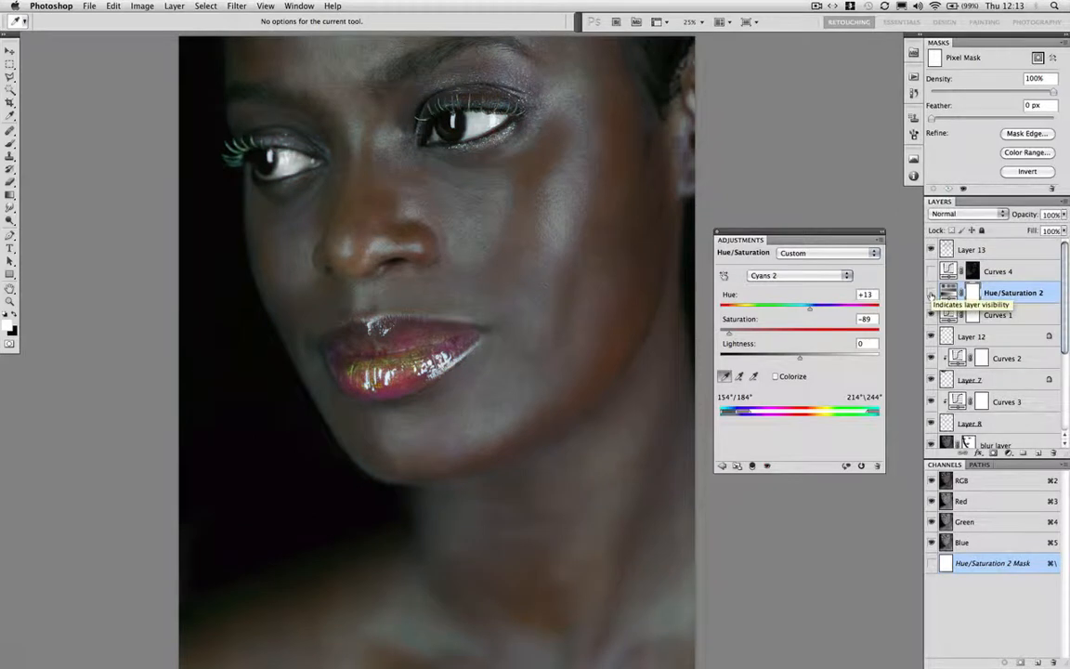
click(930, 294)
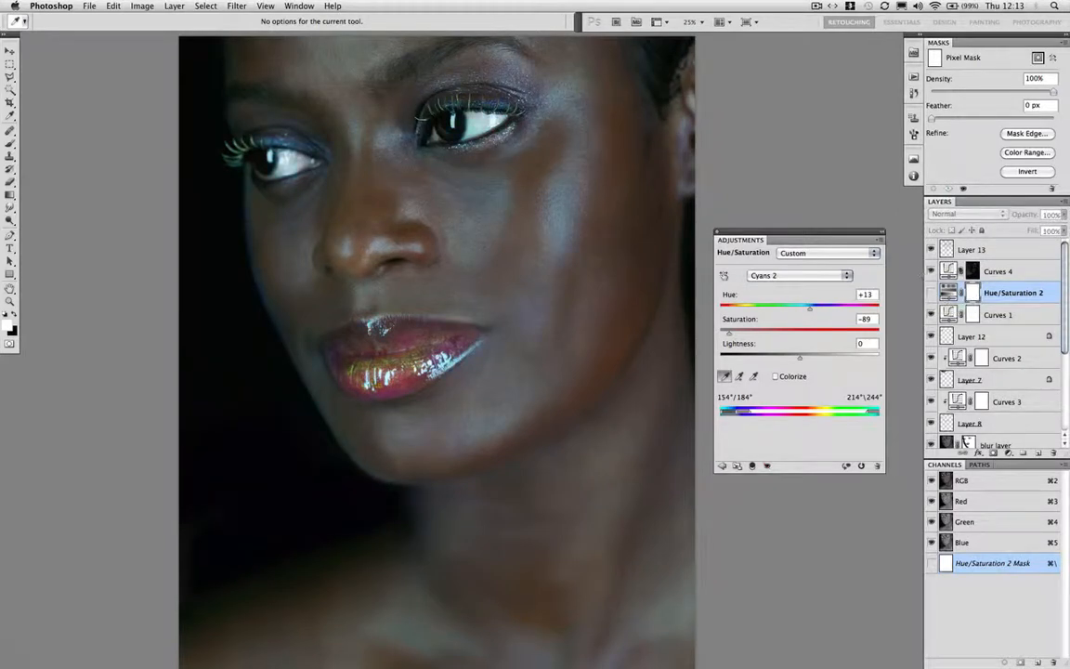
key(o)
click(943, 271)
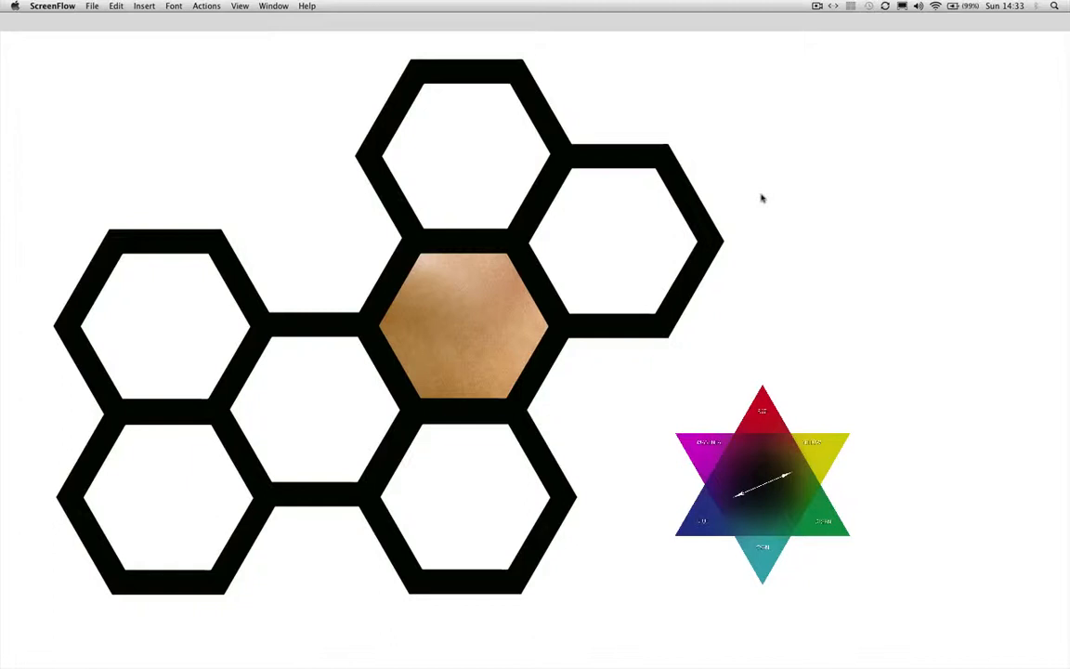
Add cyan to the golden Caucasian swatch by lowering the Curves 1 red midpoint to input 131, output 119.
click(949, 78)
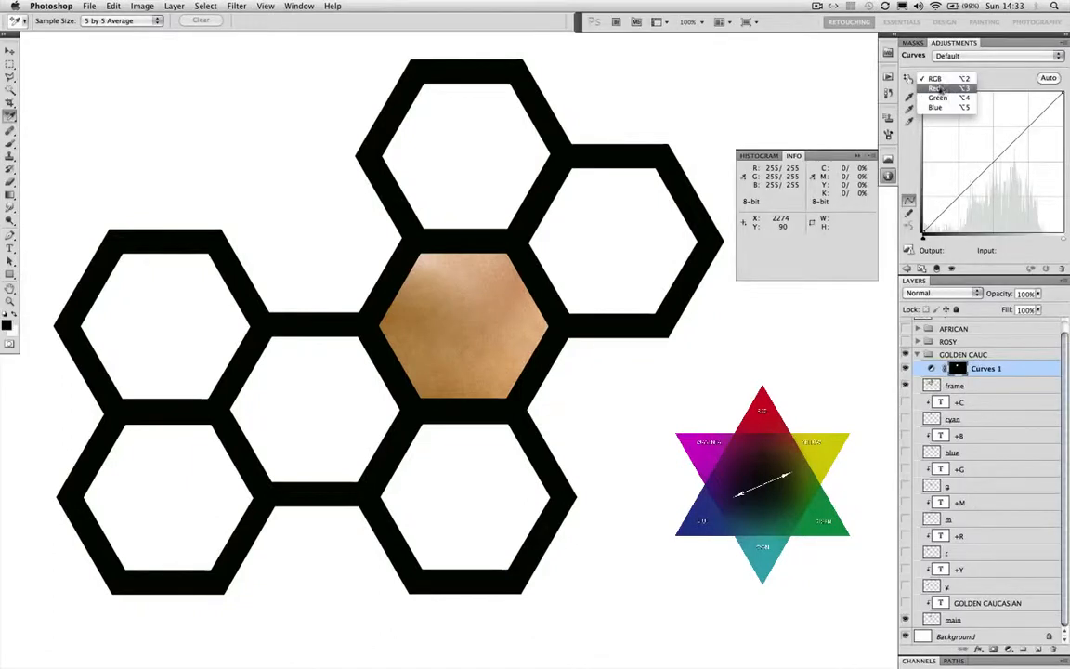
click(938, 89)
drag(995, 161, 994, 166)
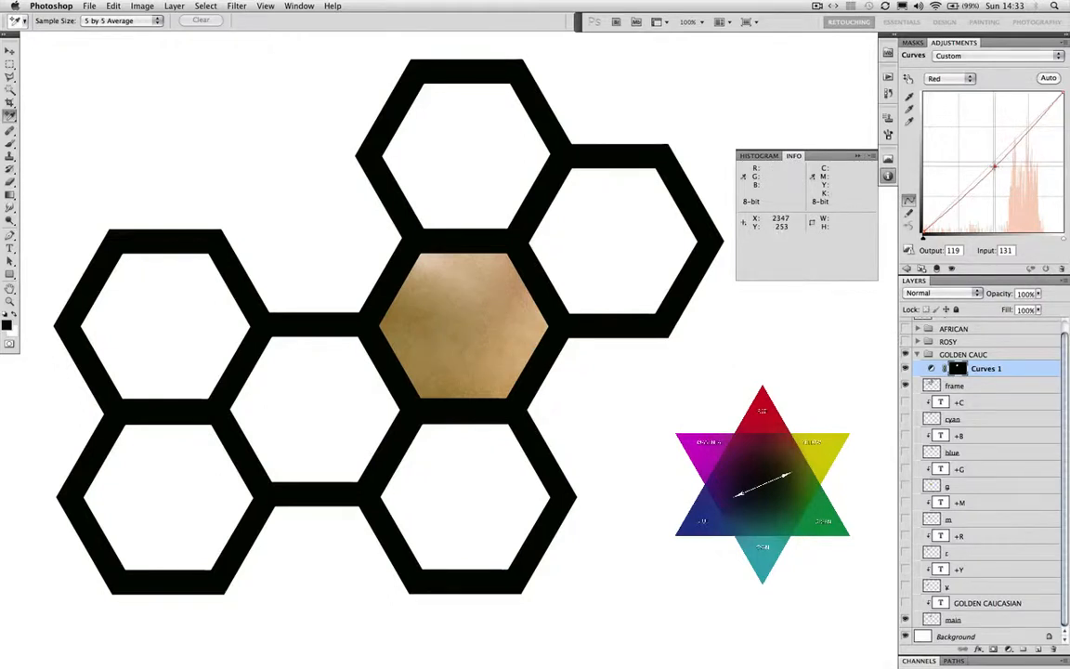
Add blue to the golden Caucasian swatch by slightly raising the midpoint of the Curves 1 blue channel.
click(949, 78)
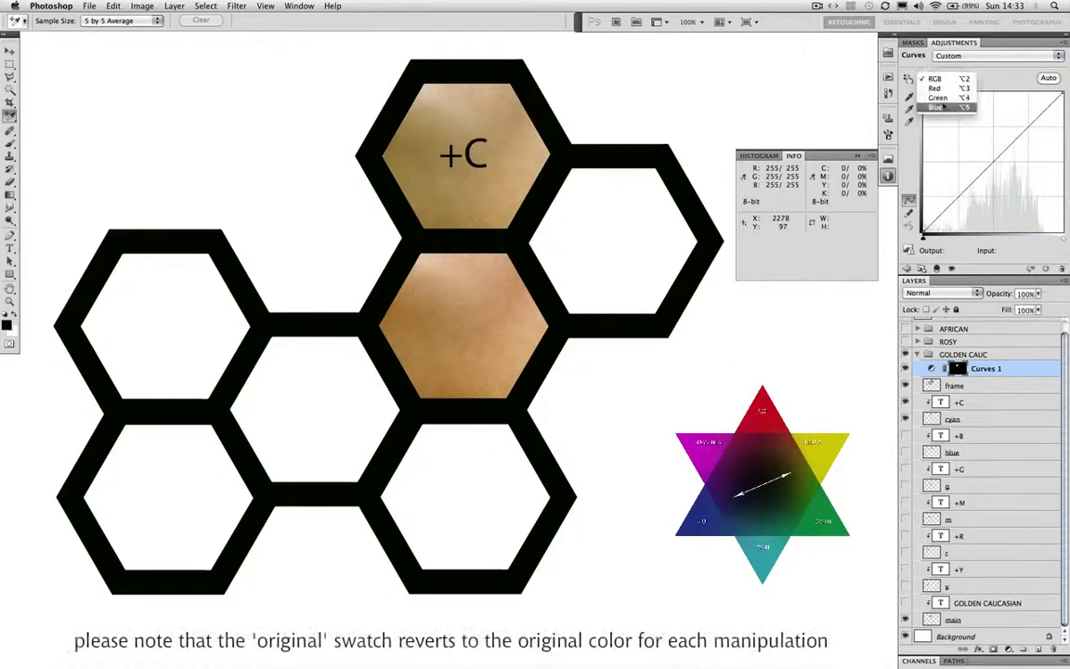
click(939, 104)
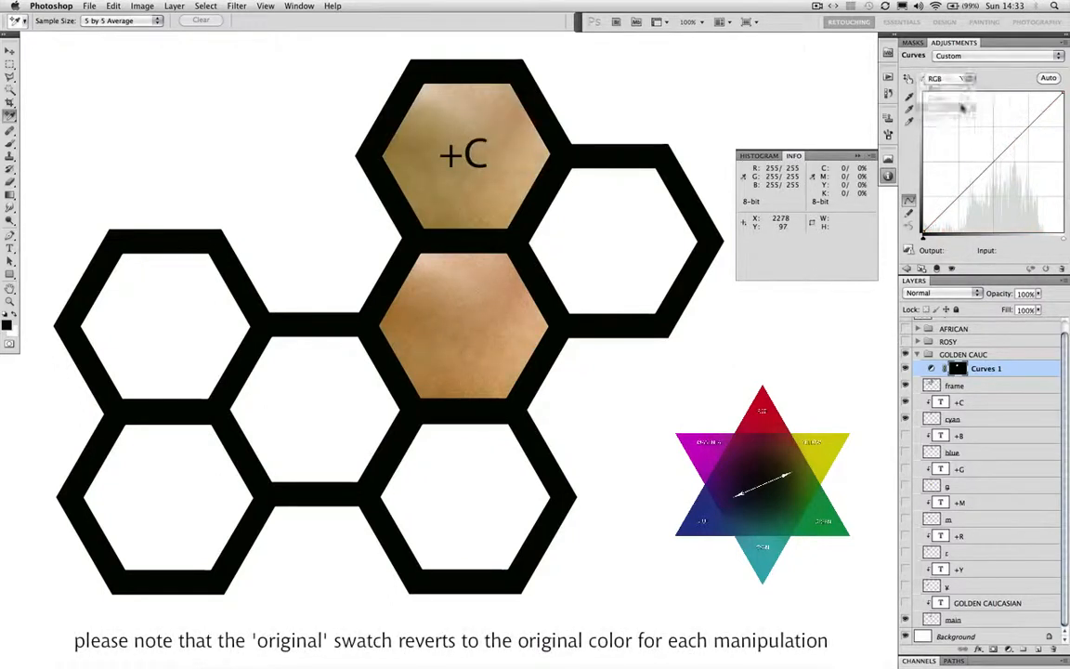
drag(995, 161, 992, 158)
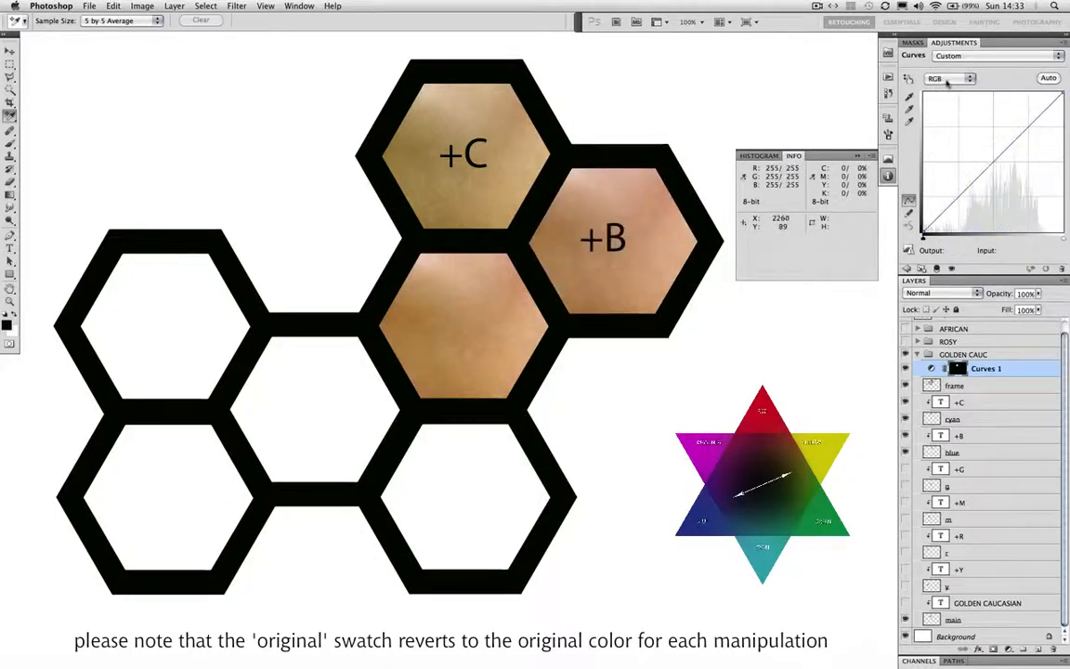
Add magenta to the golden Caucasian swatch by lowering the midpoint of the Curves 1 green channel.
click(949, 78)
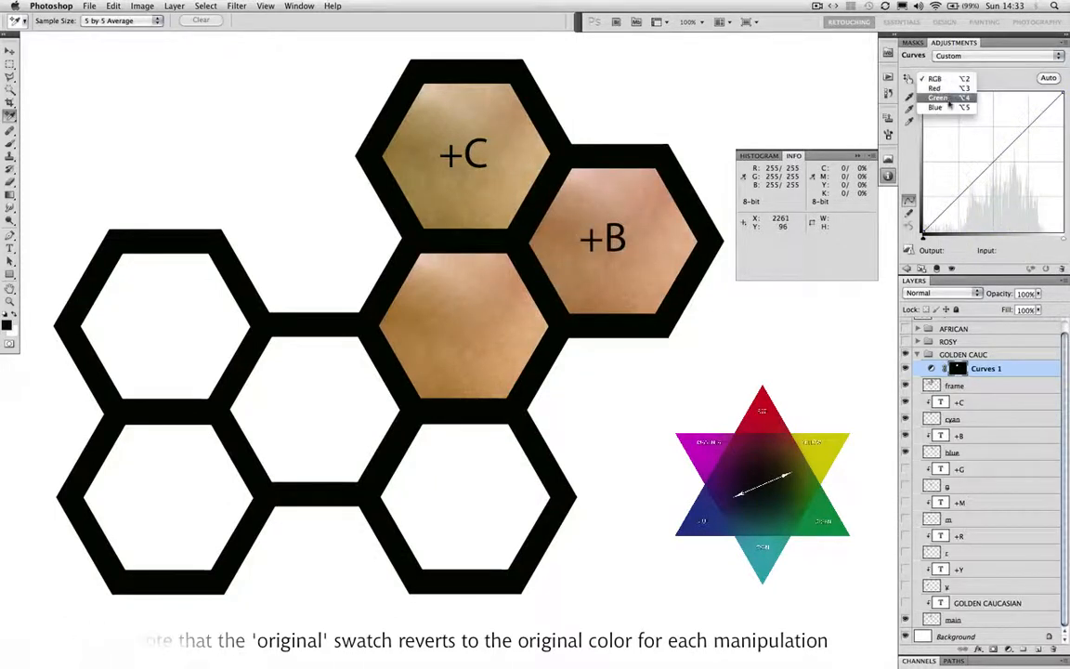
click(939, 97)
drag(994, 161, 994, 168)
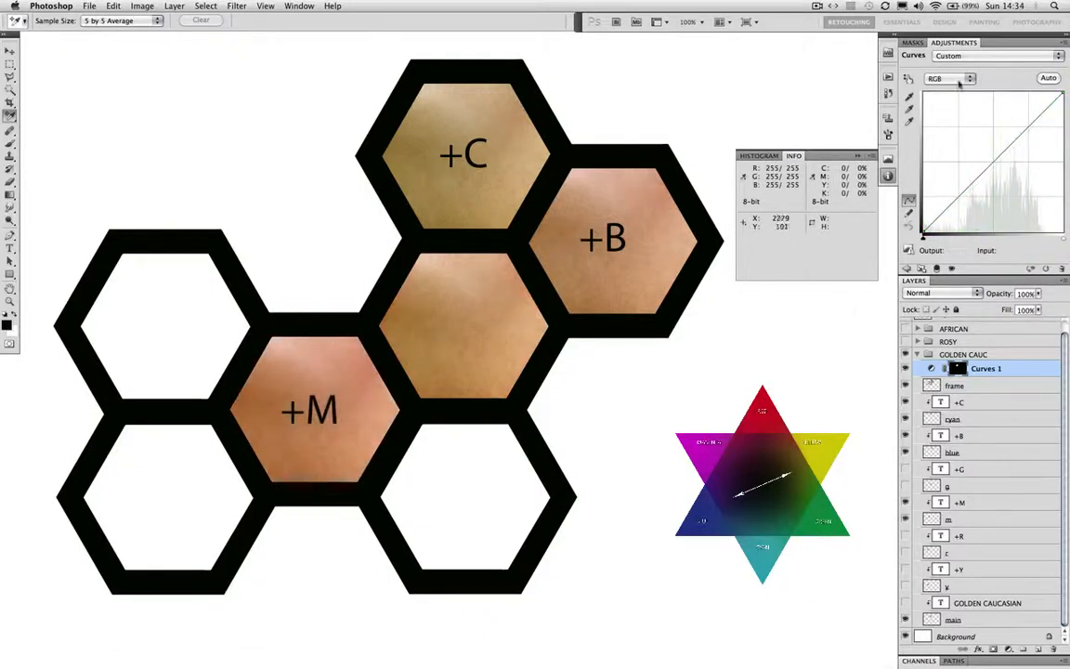
Add red to the golden Caucasian swatch by raising the midpoint of the Curves 1 red channel.
click(949, 78)
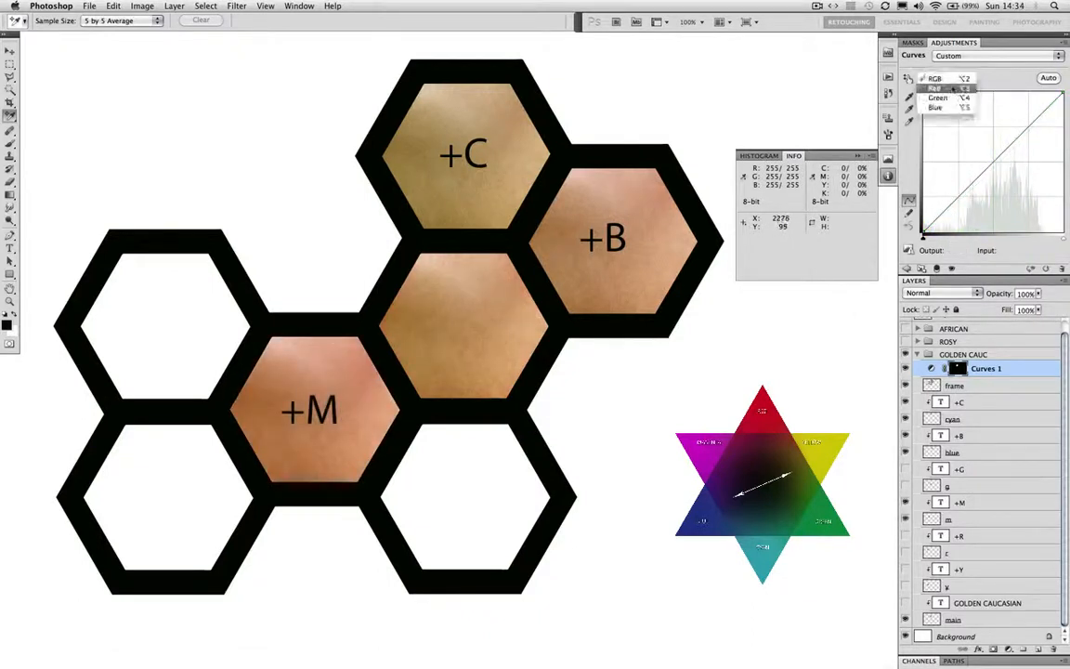
click(951, 89)
drag(992, 160, 992, 151)
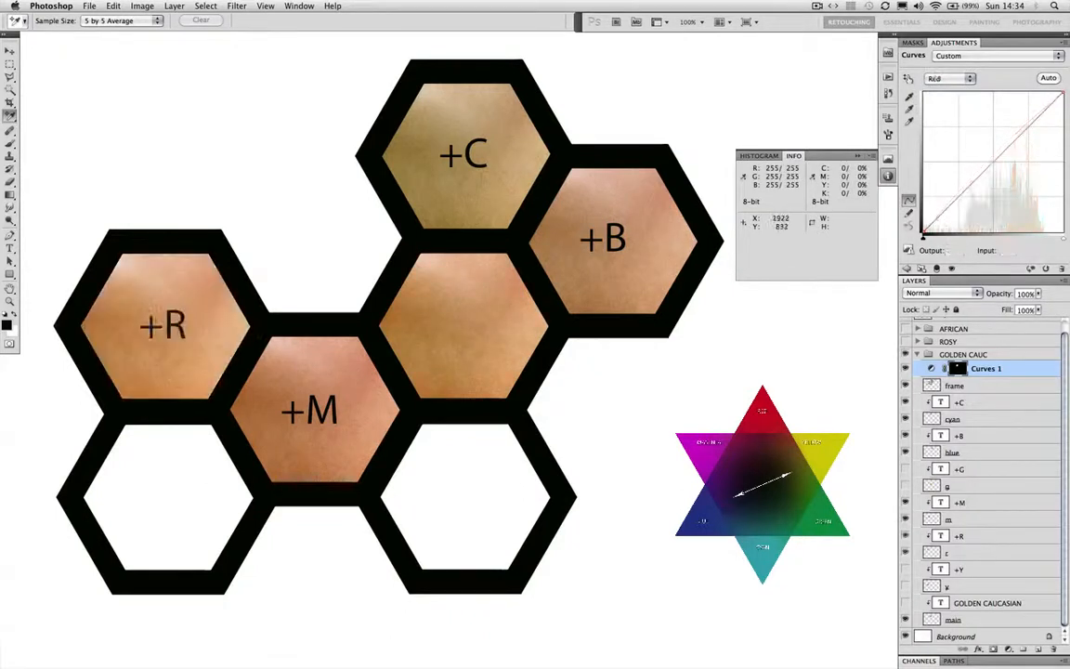
Add yellow to the golden Caucasian swatch by lowering the midpoint of the Curves 1 blue channel.
click(952, 79)
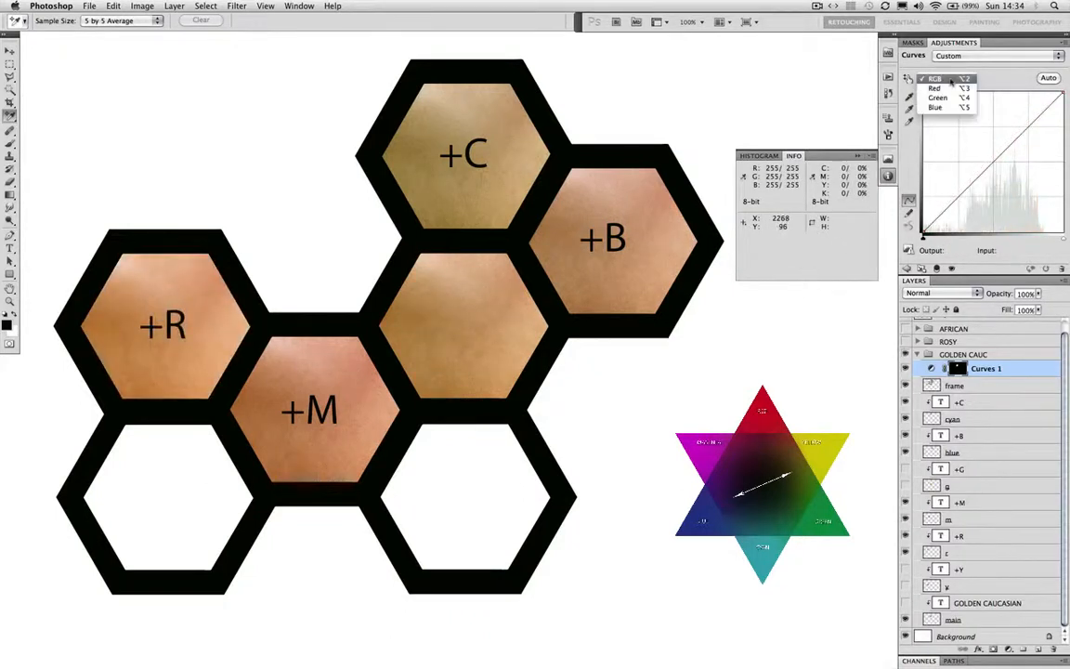
click(935, 108)
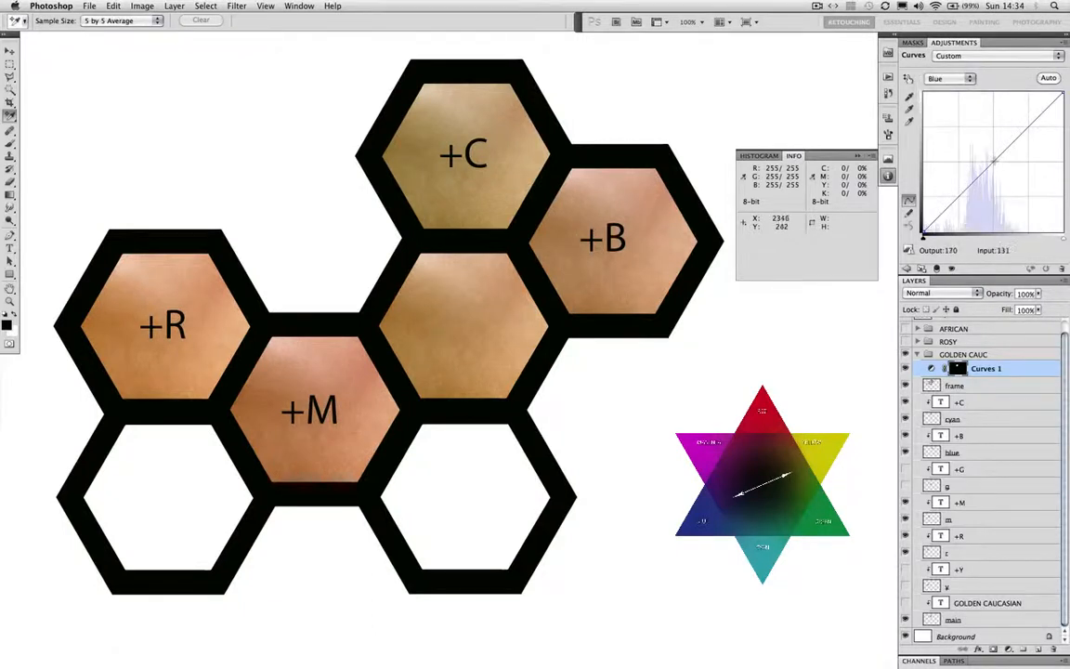
drag(992, 160, 993, 166)
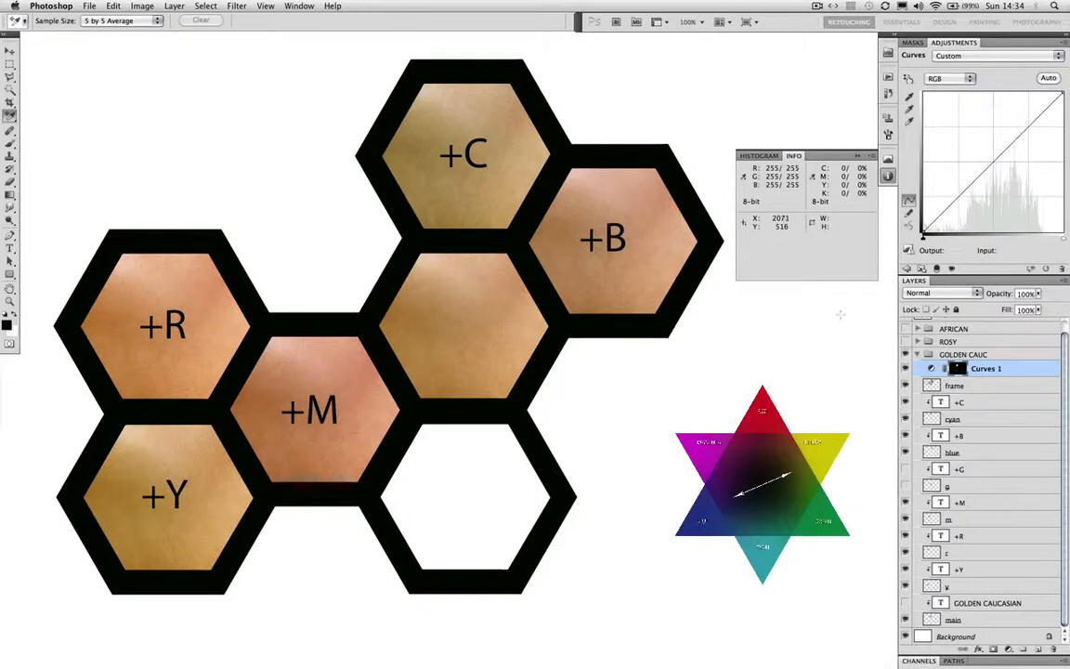
Add green to the golden Caucasian swatch by slightly raising the midpoint of the Curves 1 green channel.
click(943, 78)
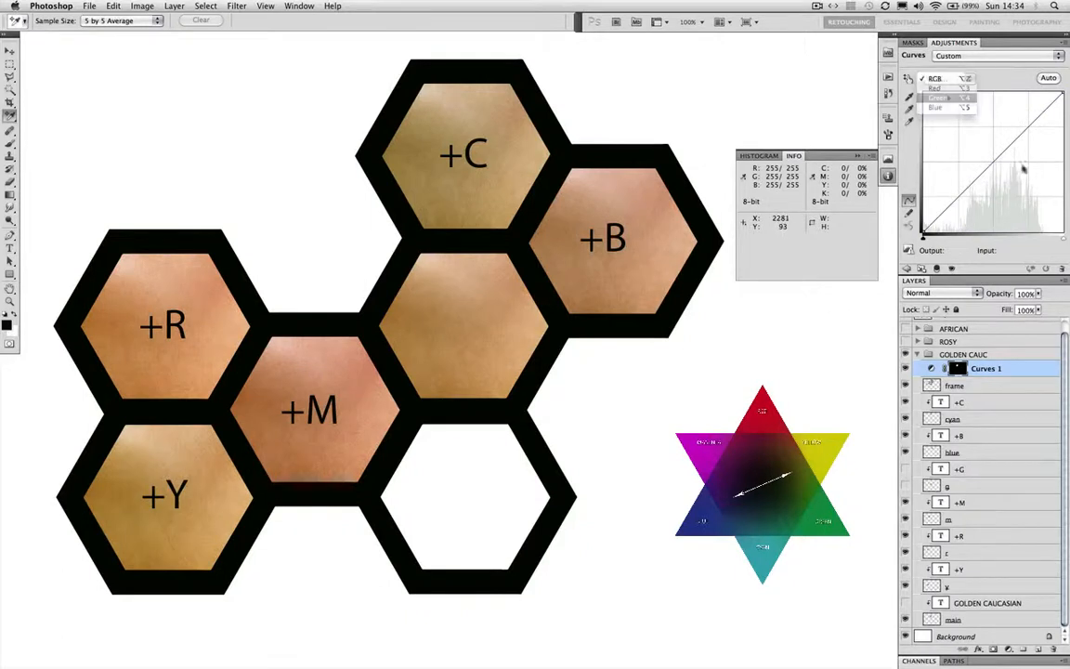
click(942, 104)
drag(992, 161, 992, 158)
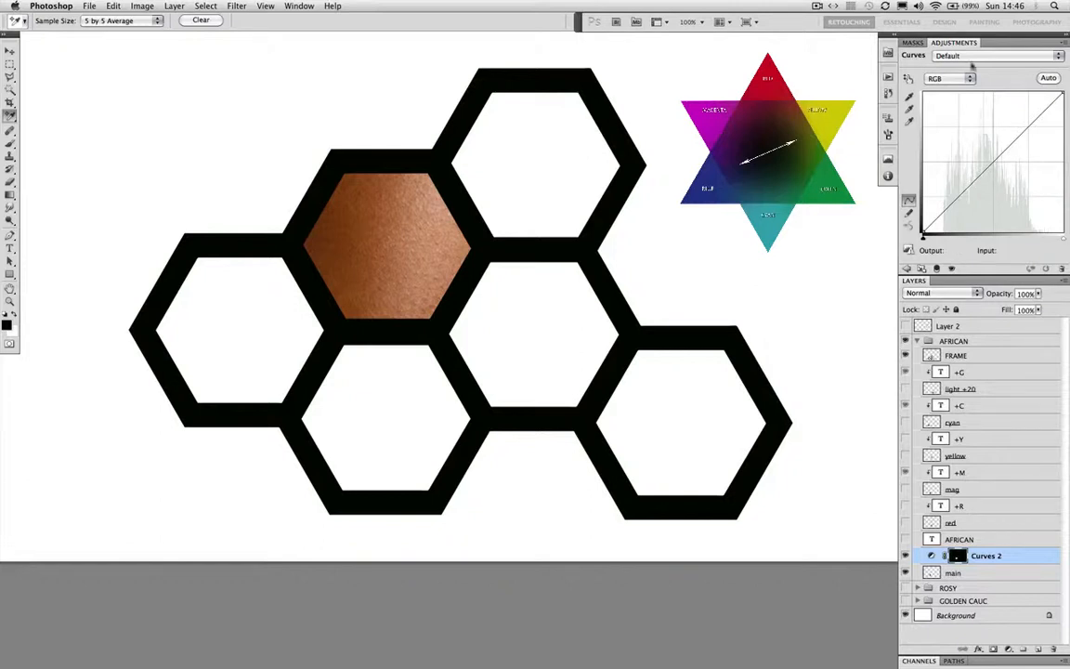
Add yellow to the African skin swatch by lowering the midpoint of the Curves 2 blue channel.
click(944, 79)
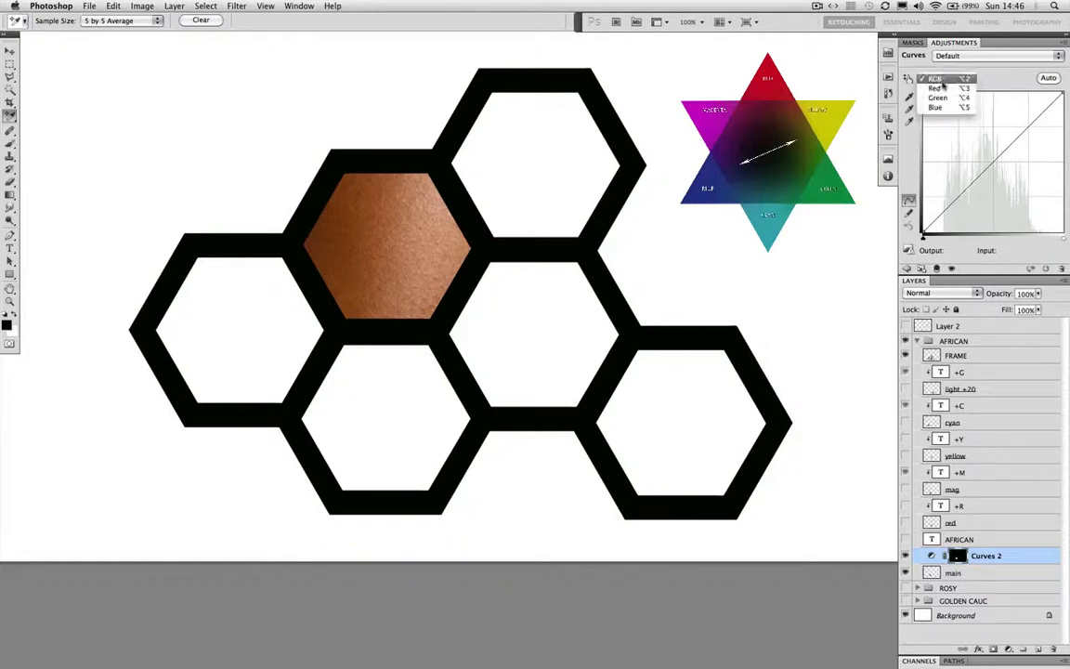
click(940, 113)
drag(992, 159, 994, 166)
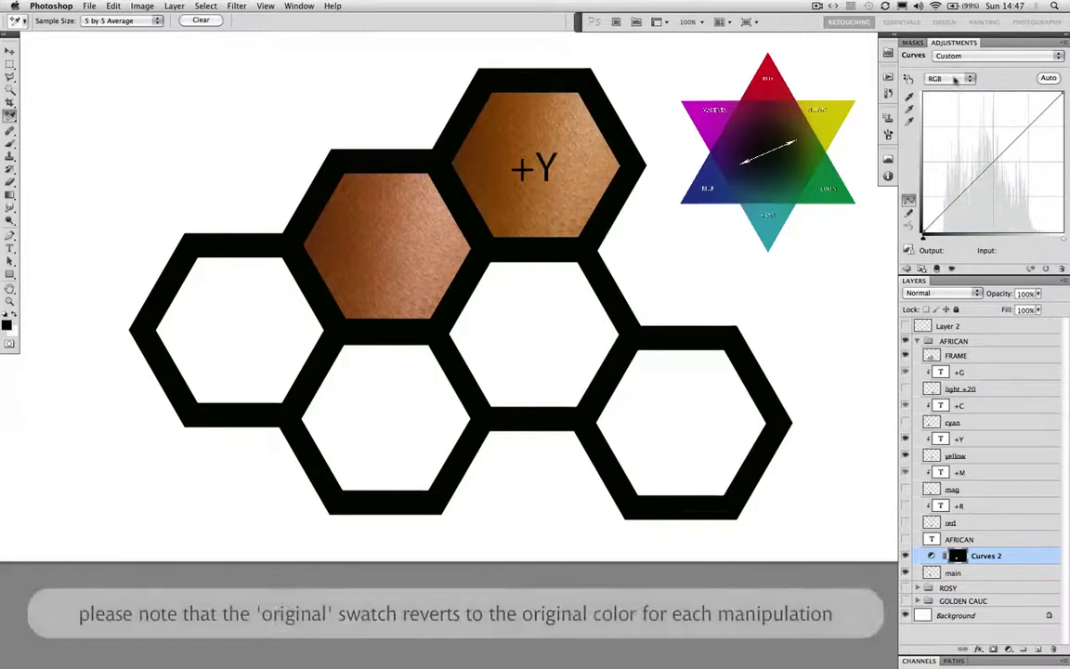
Add cyan to the African skin swatch by lowering the midpoint of the Curves 2 red channel.
click(954, 79)
click(847, 86)
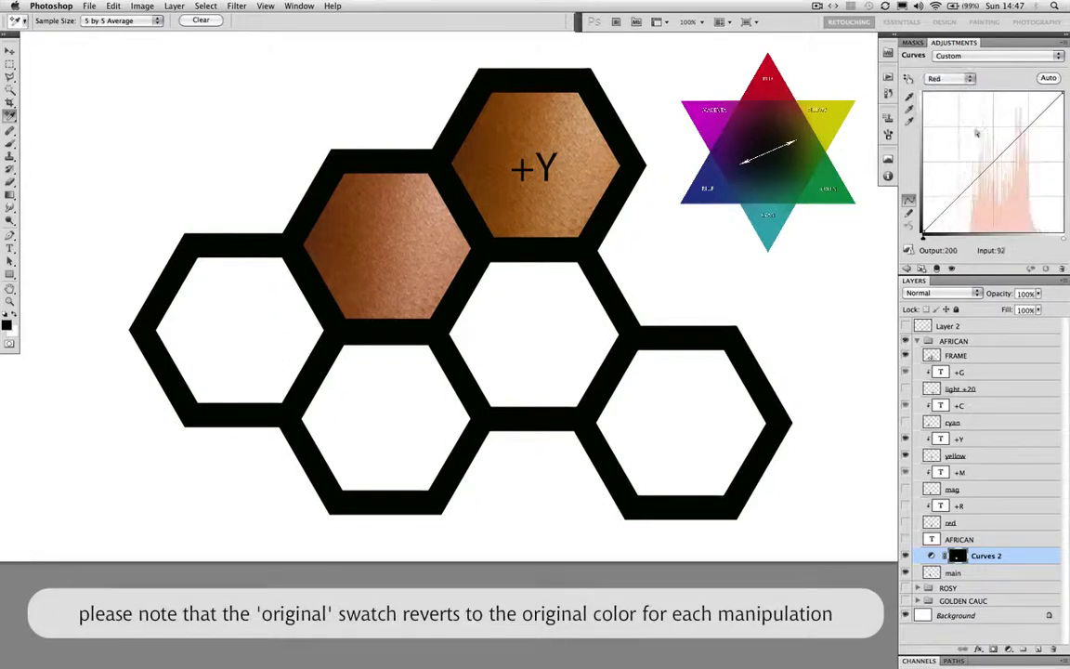
drag(993, 163, 992, 169)
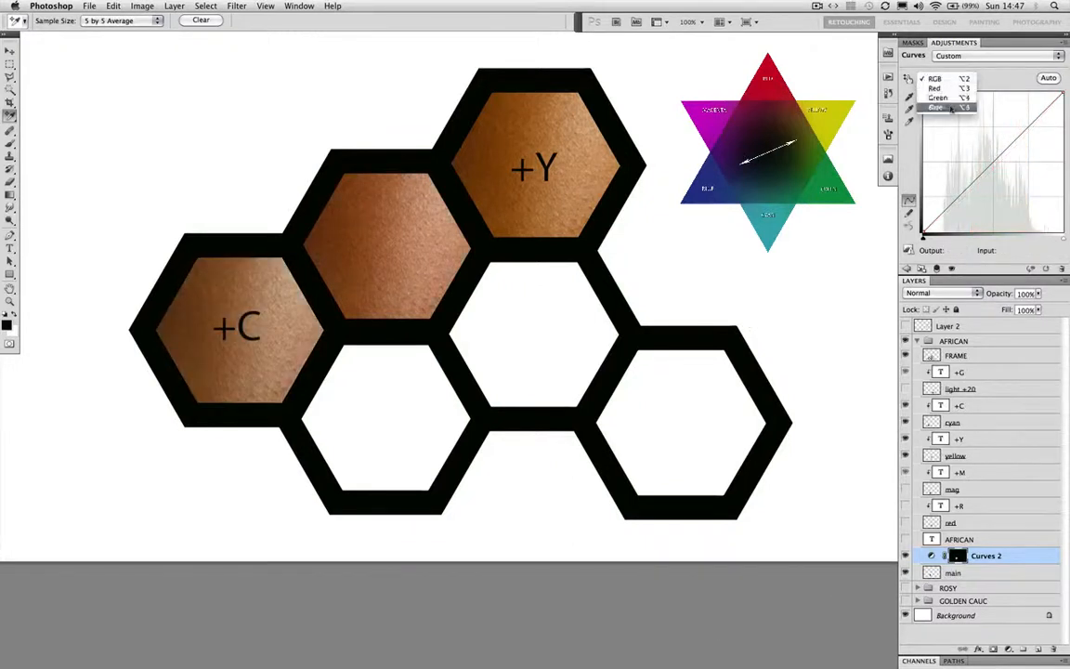
Add magenta to the African skin swatch by lowering the midpoint of the Curves 2 green channel.
click(938, 97)
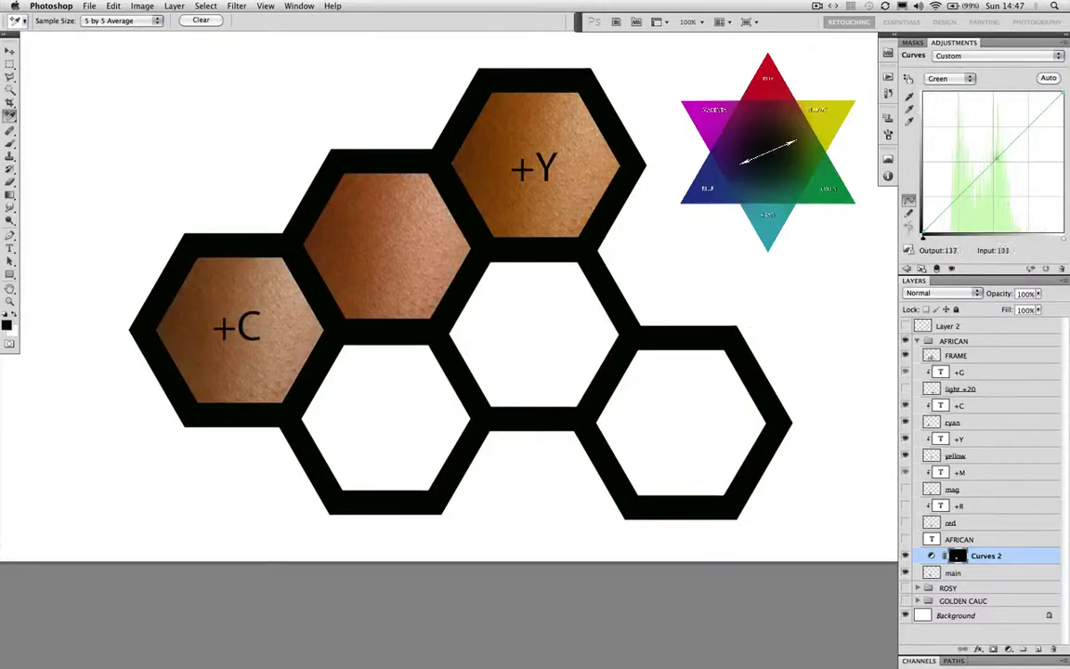
drag(992, 162, 992, 167)
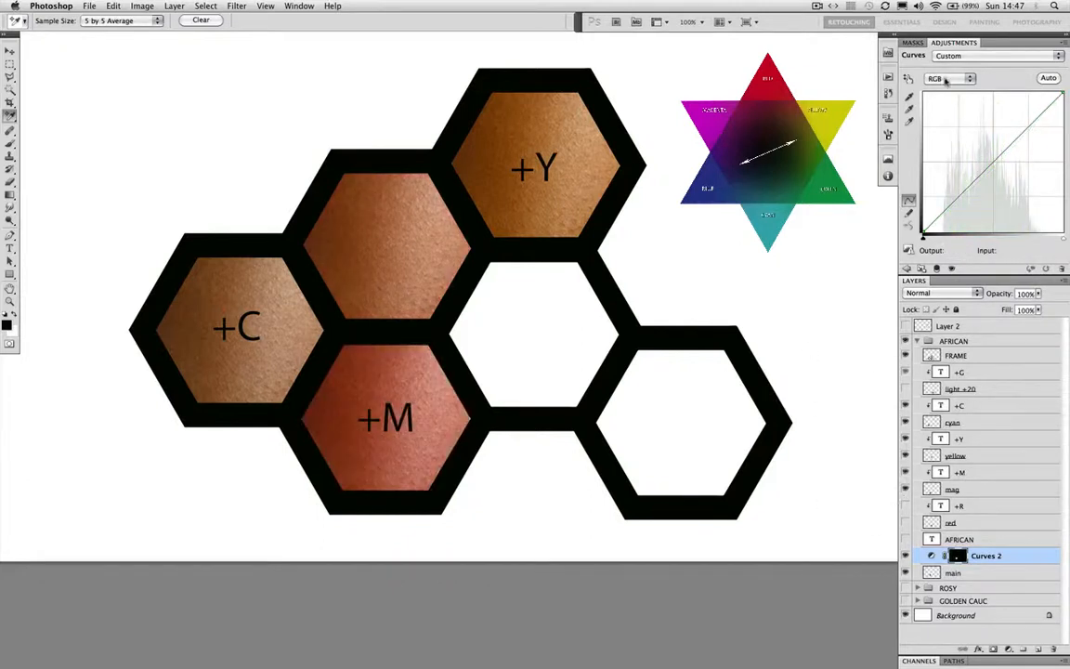
Add red to the African skin swatch by raising the midpoint of the Curves 2 red channel.
click(946, 80)
click(938, 91)
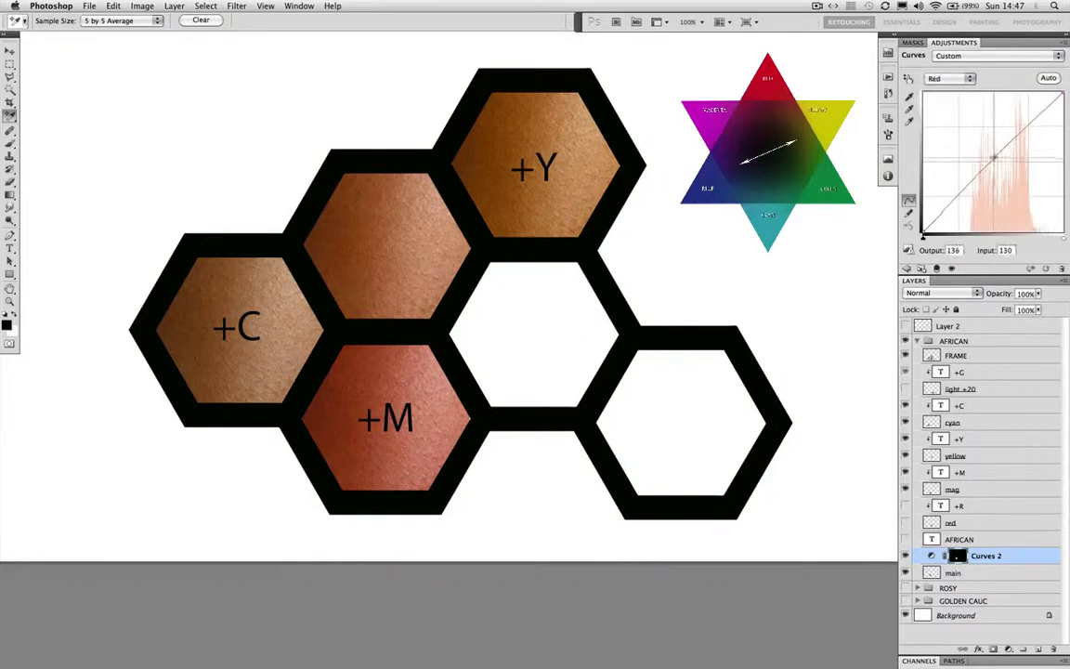
drag(993, 158, 994, 154)
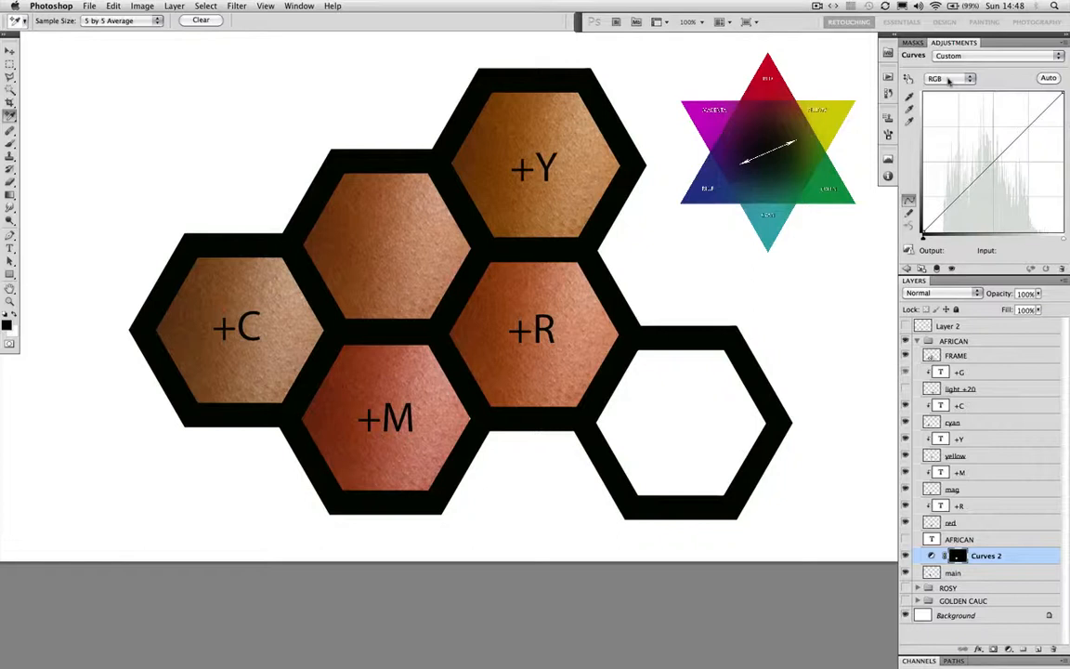
Add green to the African skin swatch by raising the midpoint of the Curves 2 green channel.
click(947, 80)
click(939, 102)
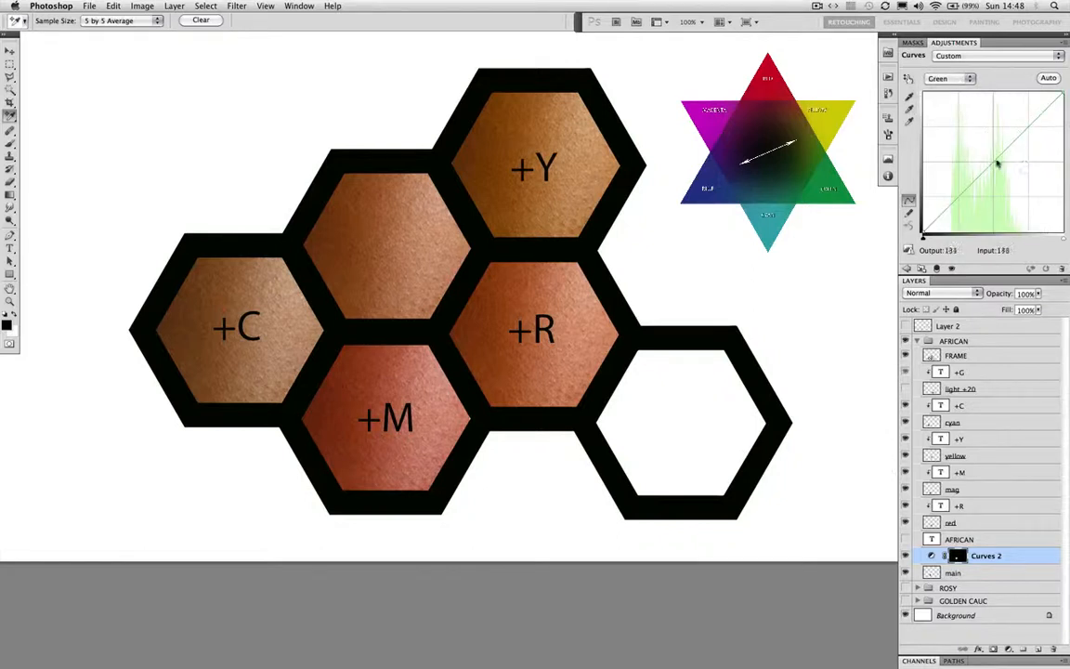
drag(996, 164, 992, 156)
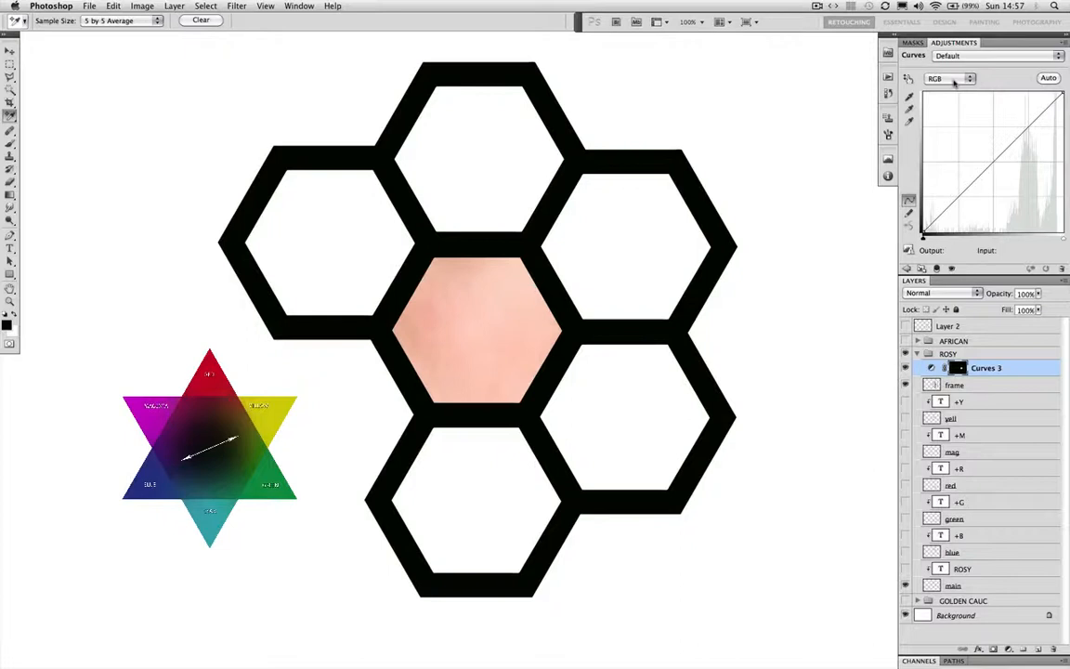
Add magenta to the rosy skin swatch by lowering the midpoint of the Curves 3 green channel.
click(954, 79)
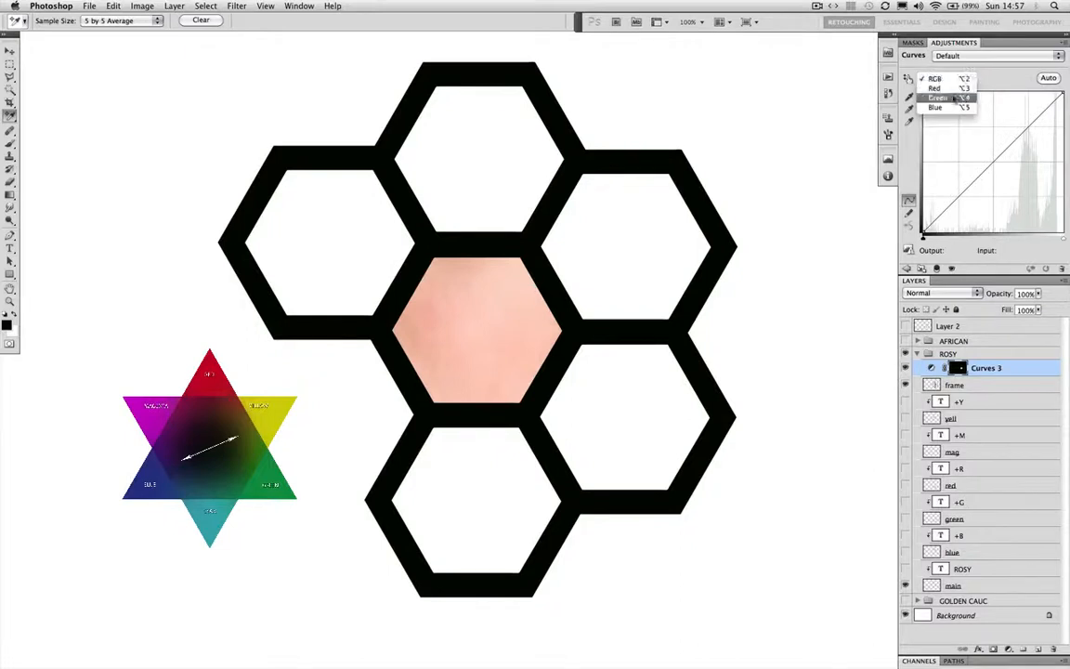
click(940, 99)
drag(993, 167, 993, 168)
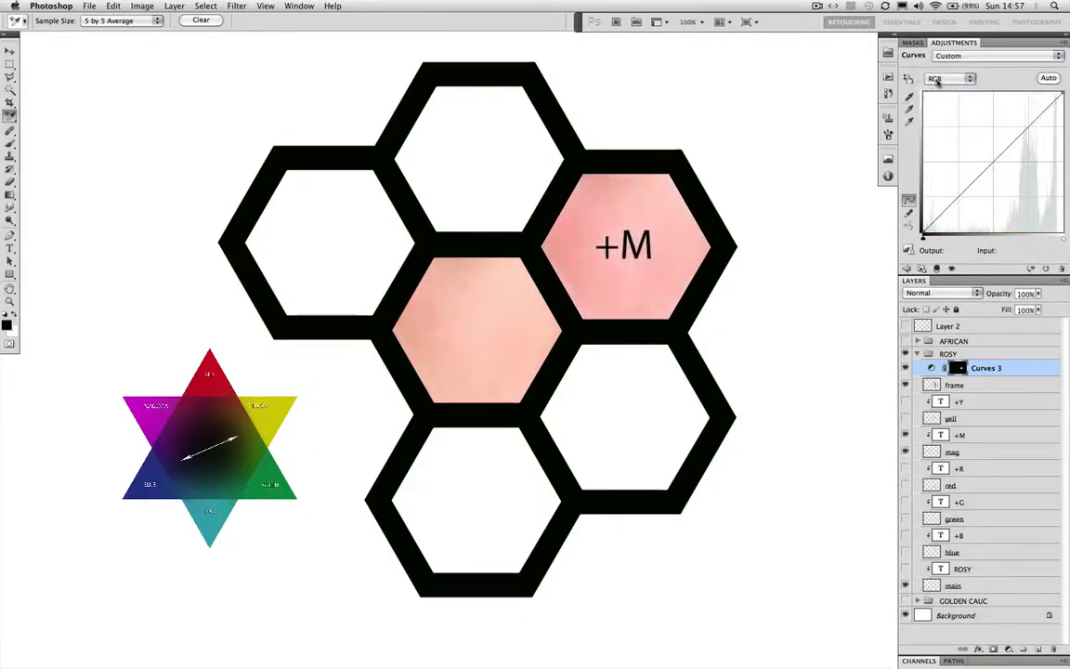
Add yellow to the rosy skin swatch by lowering the midpoint of the Curves 3 blue channel.
click(936, 81)
click(932, 110)
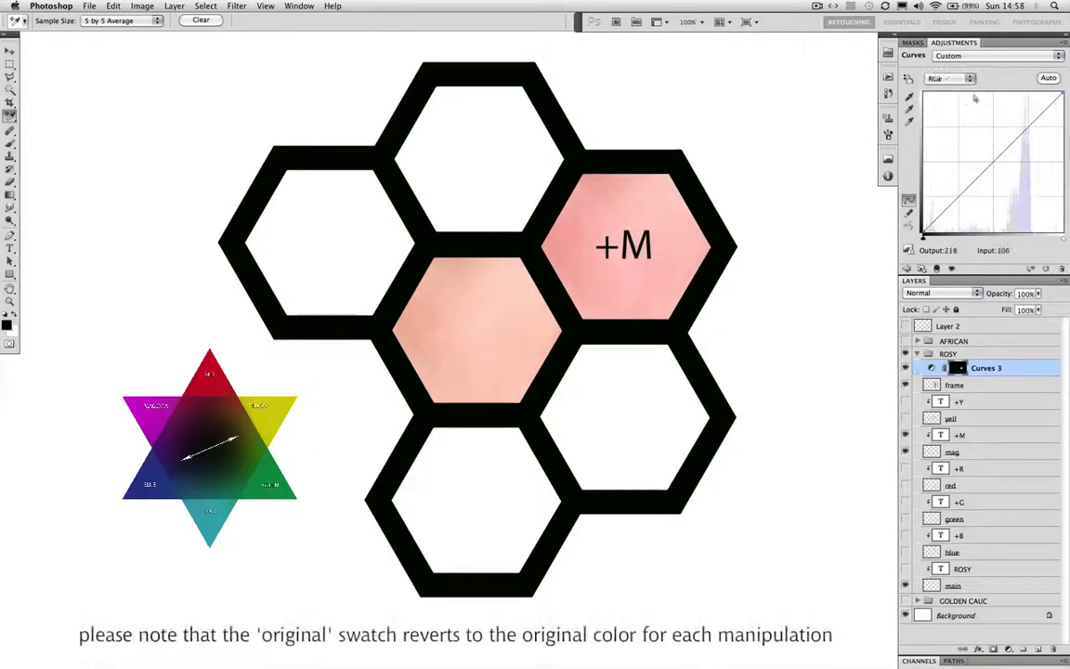
drag(993, 162, 993, 168)
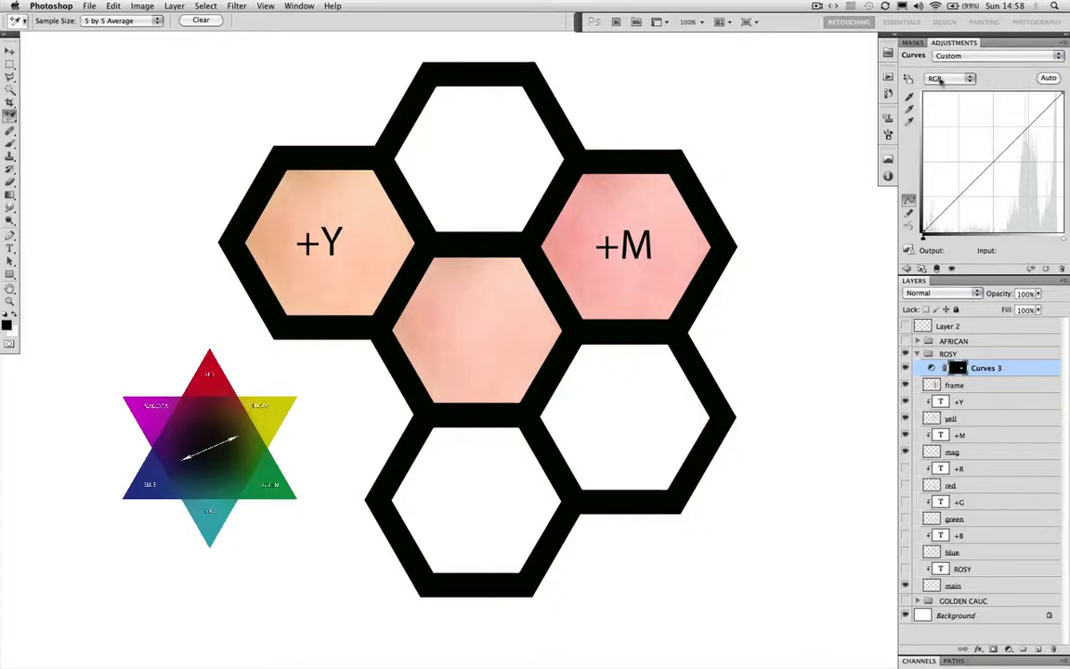
Add green to the rosy skin swatch by raising the midpoint of the Curves 3 green channel.
click(947, 78)
click(938, 98)
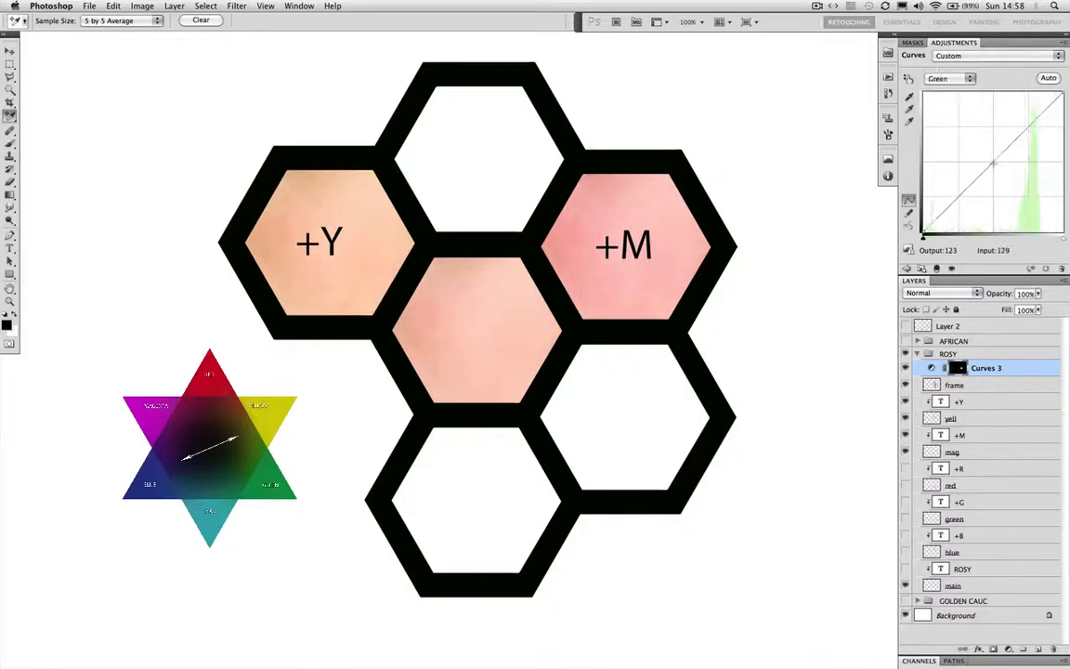
drag(992, 164, 992, 156)
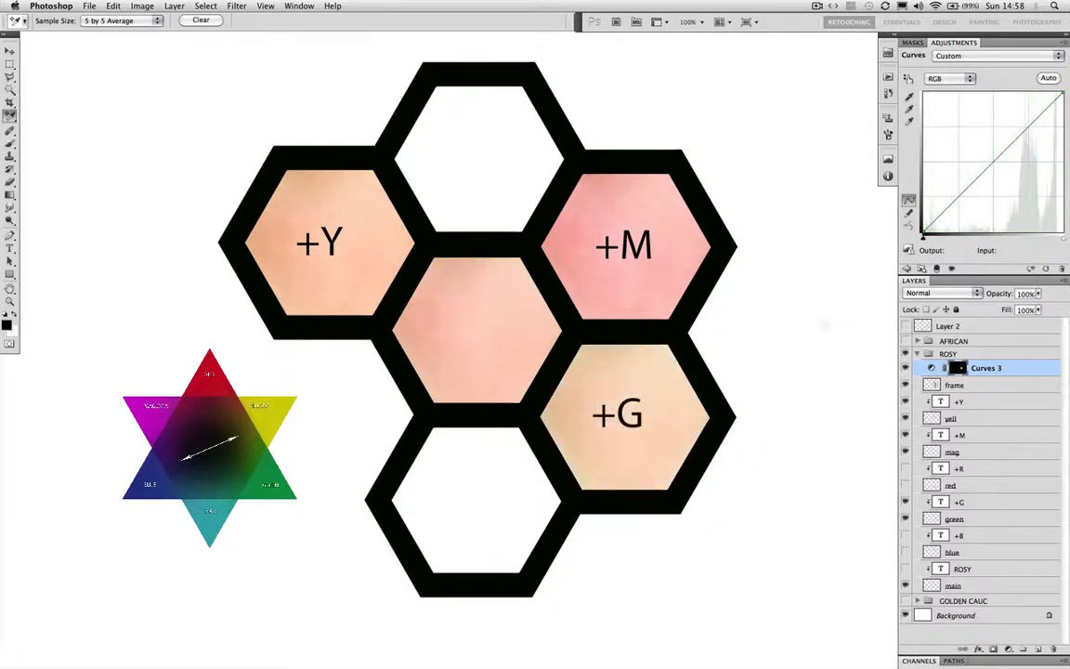
Add red to the rosy skin swatch by raising the midpoint of the Curves 3 red channel.
click(944, 80)
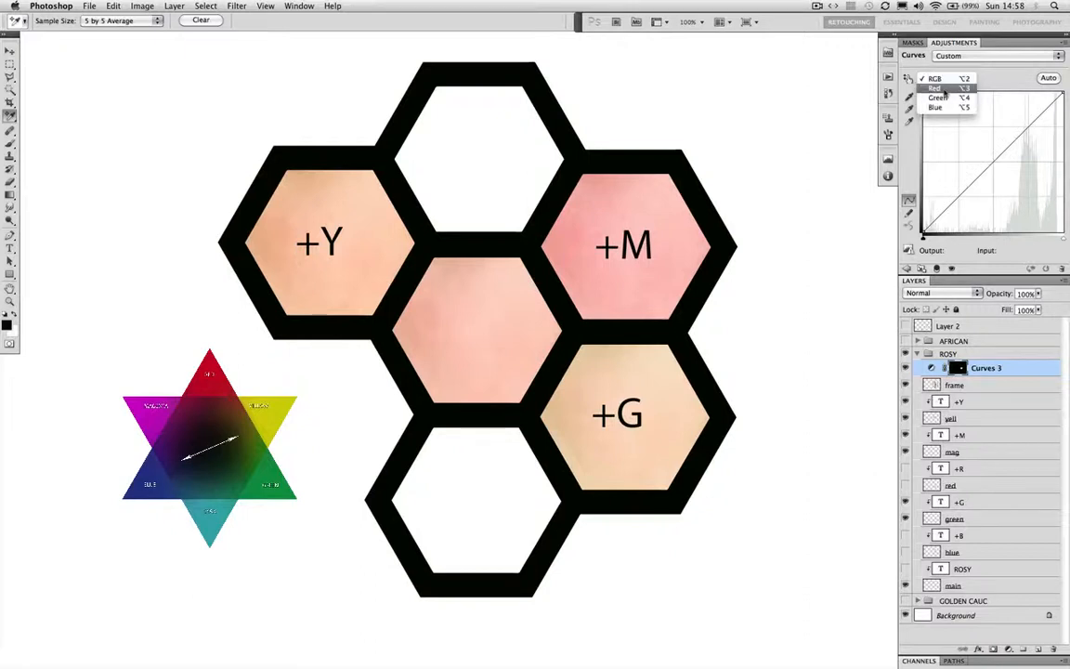
click(947, 90)
drag(990, 162, 991, 156)
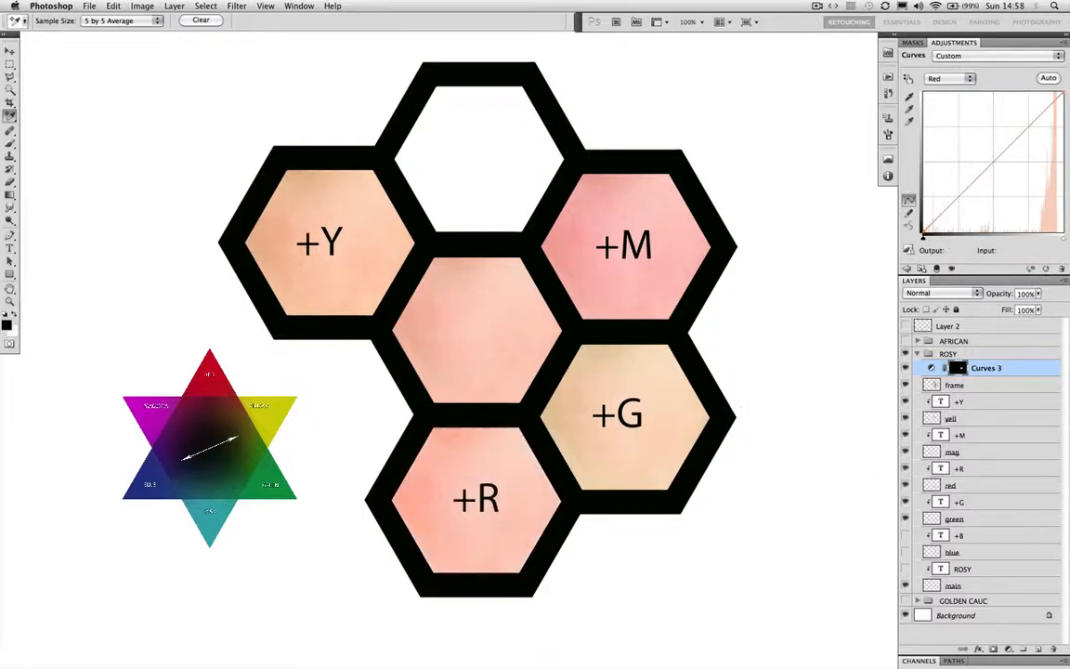
Add blue to the rosy skin swatch by raising the Curves 3 blue midpoint to input 127, output 142.
click(935, 80)
click(933, 71)
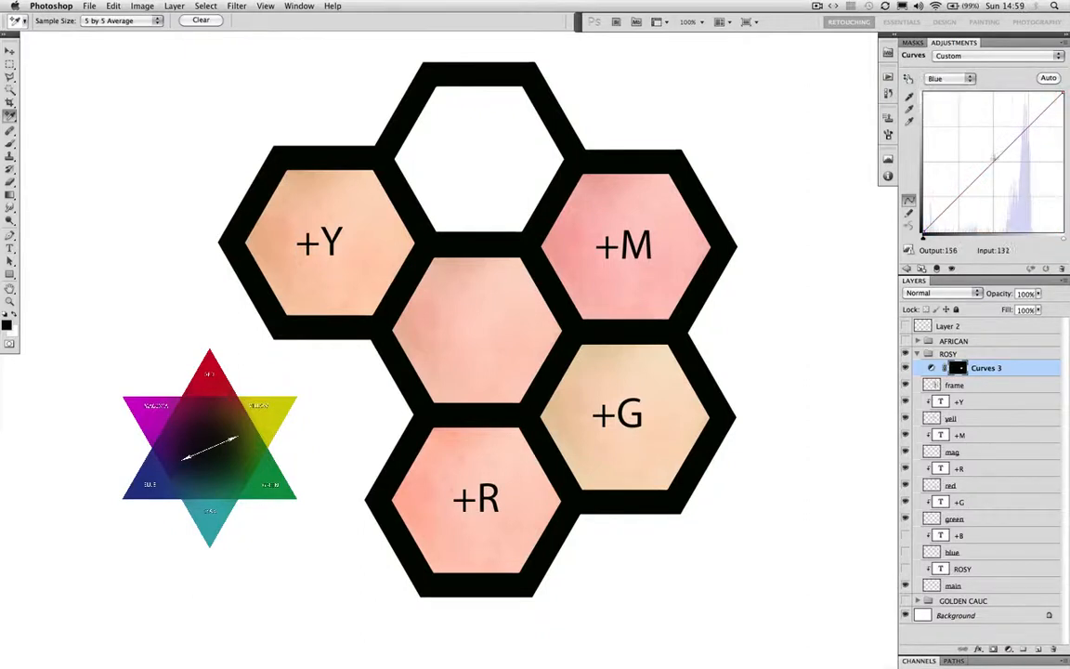
drag(994, 159, 993, 153)
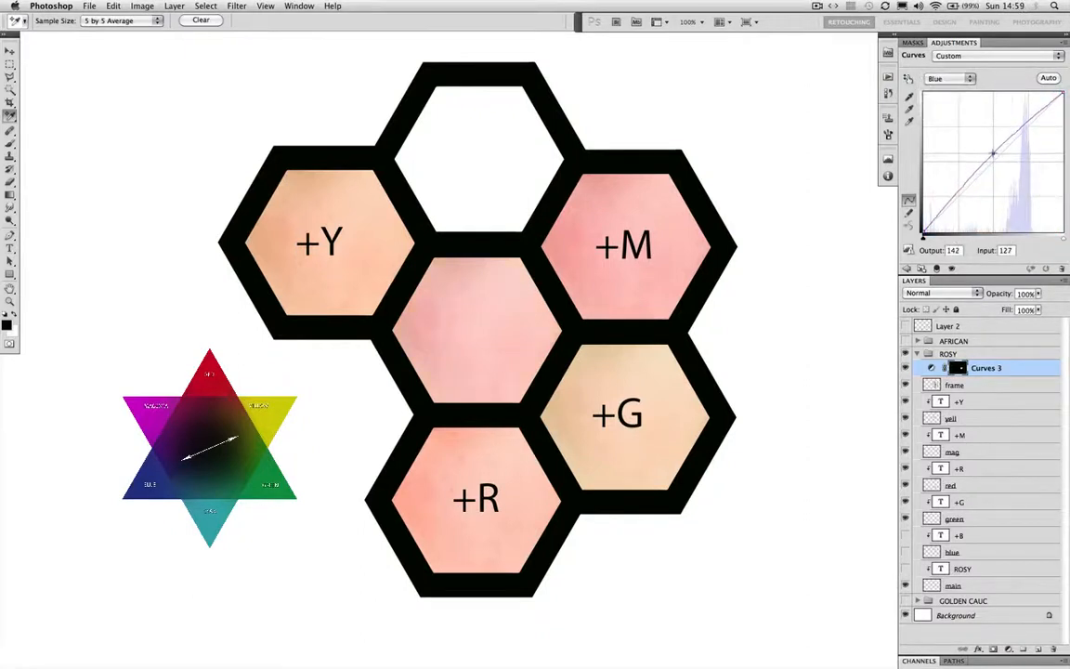